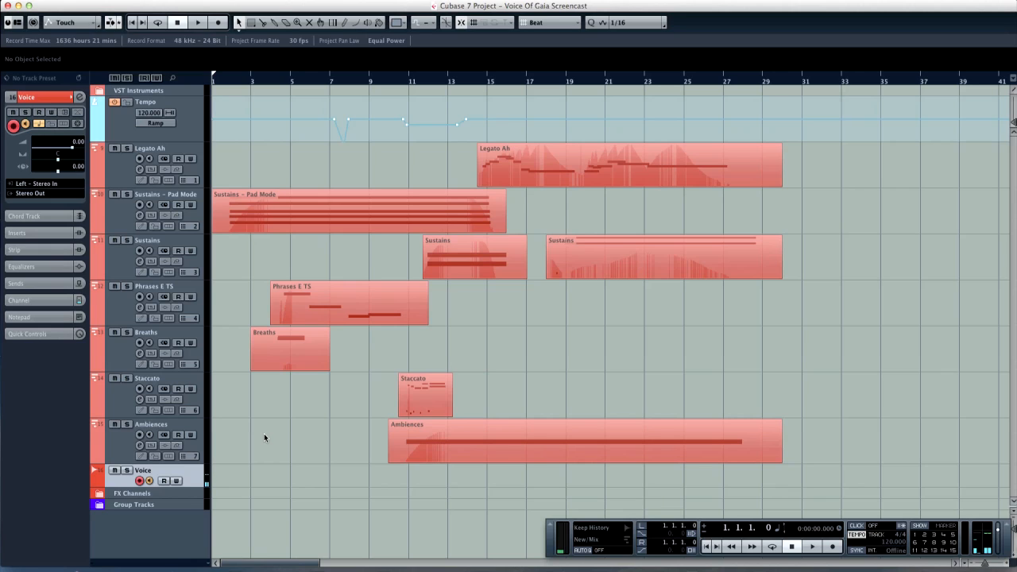
- Play the whole arrangement with the Voice track muted, and stop it at the end
key("space")
key("m")
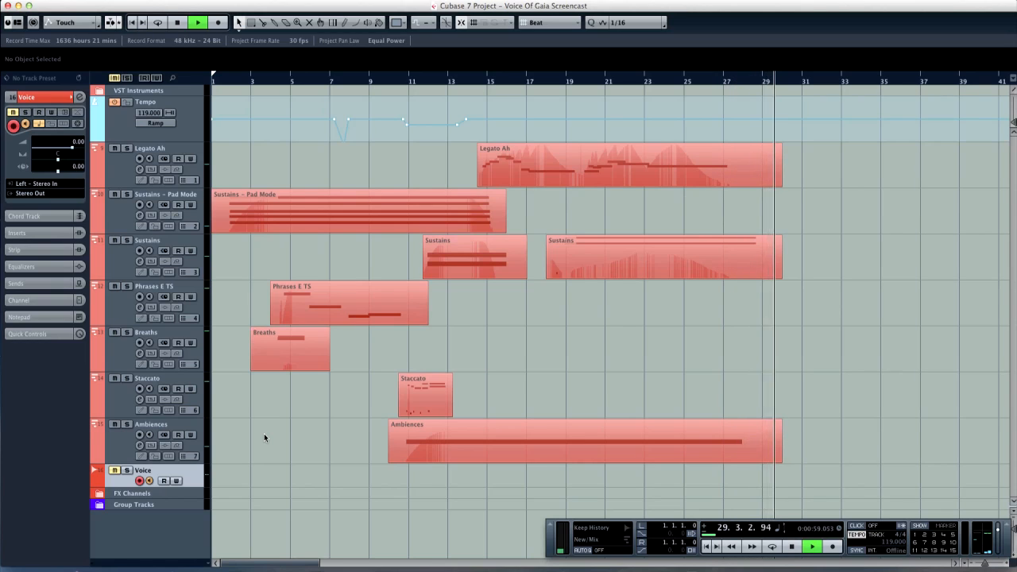
key("space")
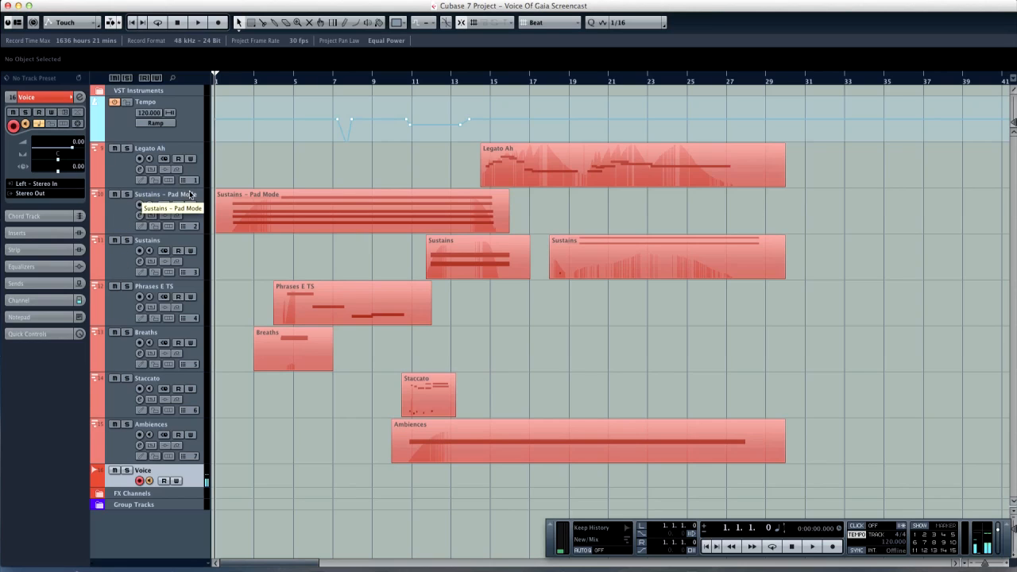
left_click(342, 210)
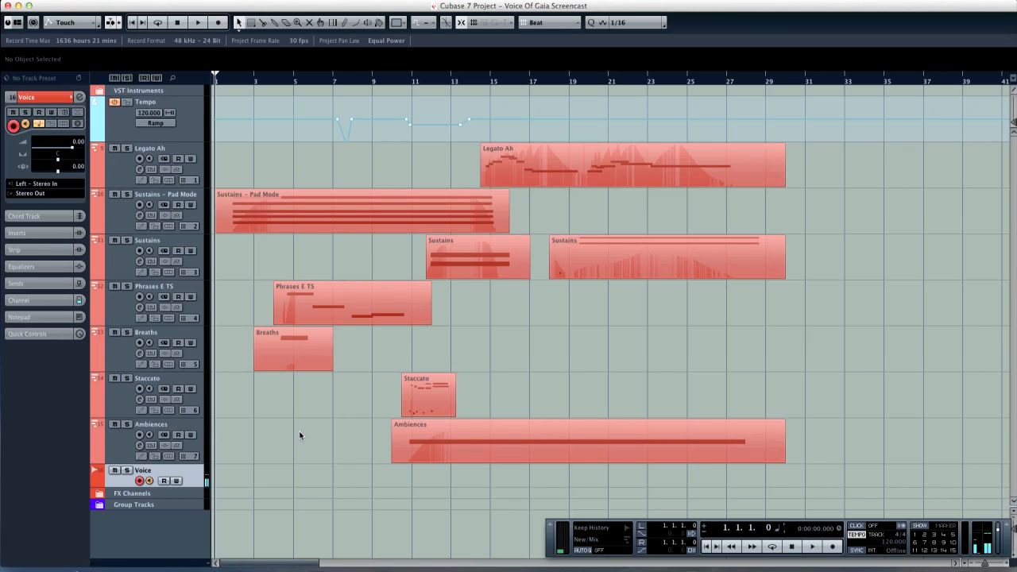
left_click(403, 441)
left_click(379, 436)
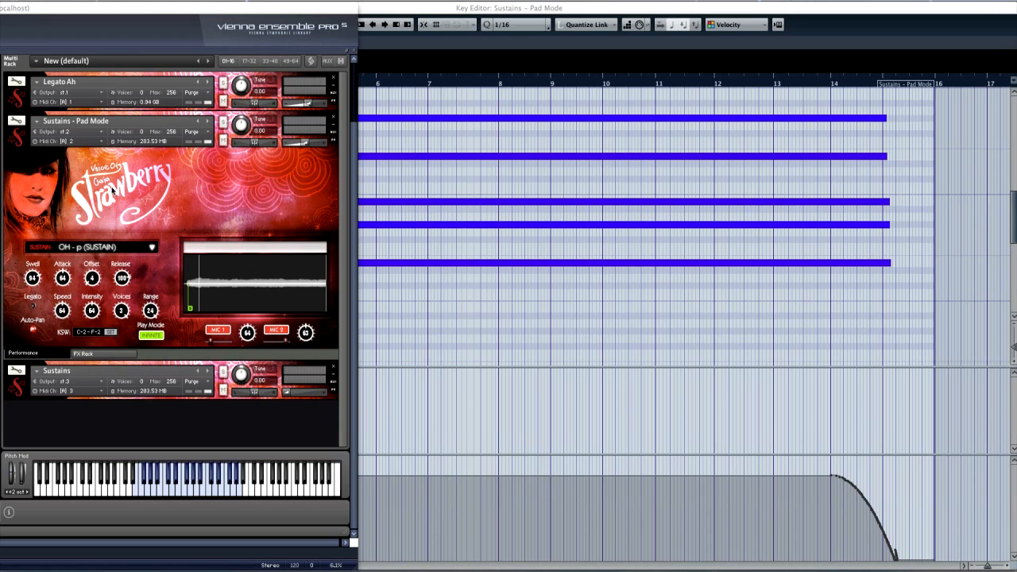
- Show the vowel choices of the Sustains - Pad Mode patch and switch its Play Mode to Natural and back to Infinite
left_click(152, 248)
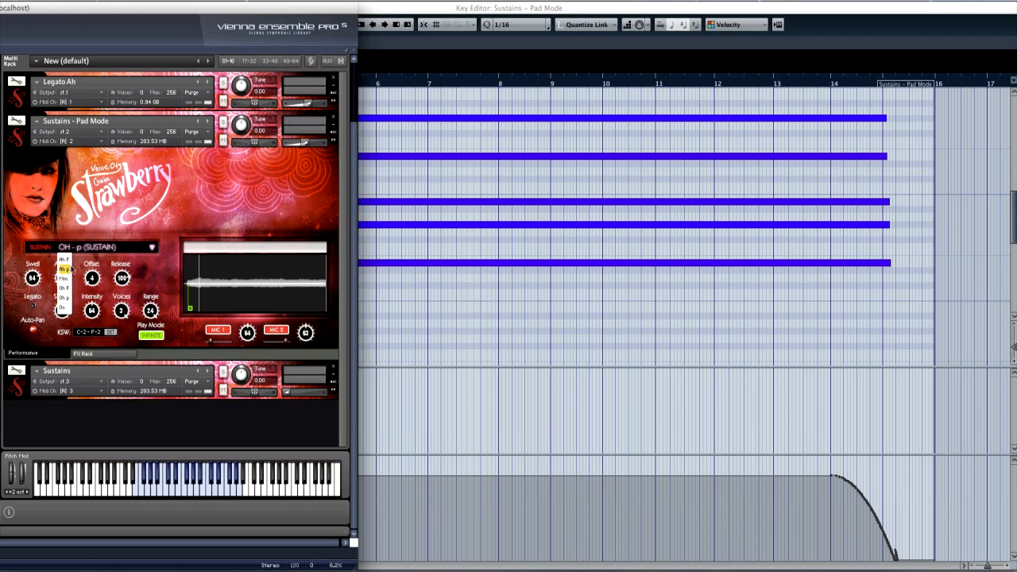
left_click(171, 263)
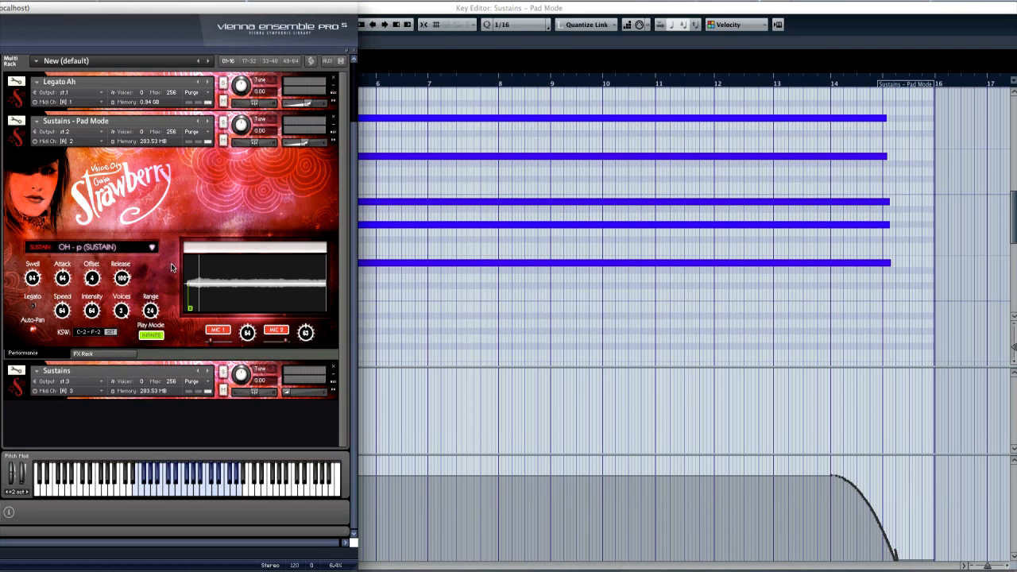
left_click(149, 335)
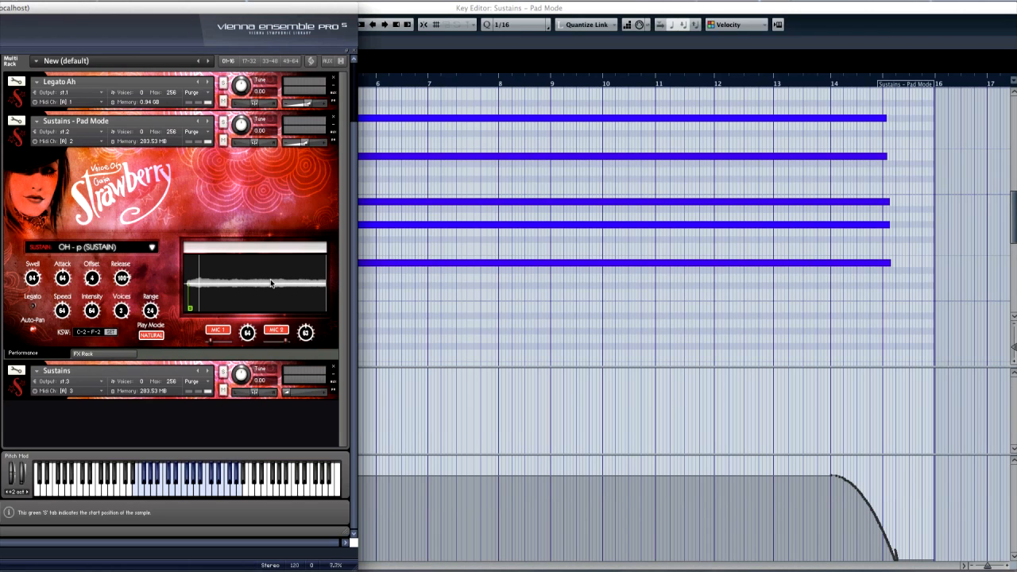
left_click(148, 335)
- Compare the two microphone positions of the Sustains - Pad Mode patch by disabling each in turn, and leave both enabled
left_click(273, 331)
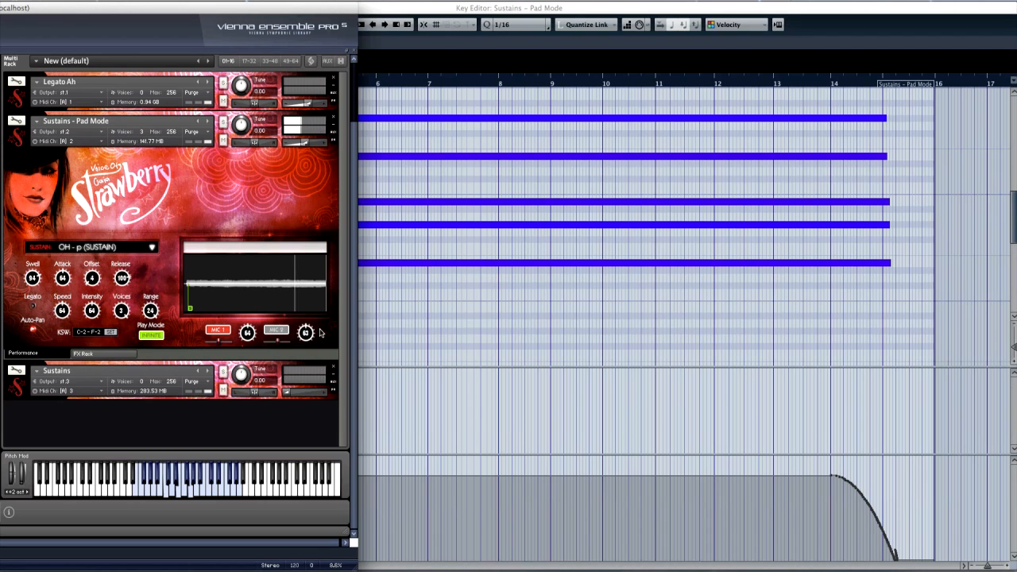
left_click(276, 331)
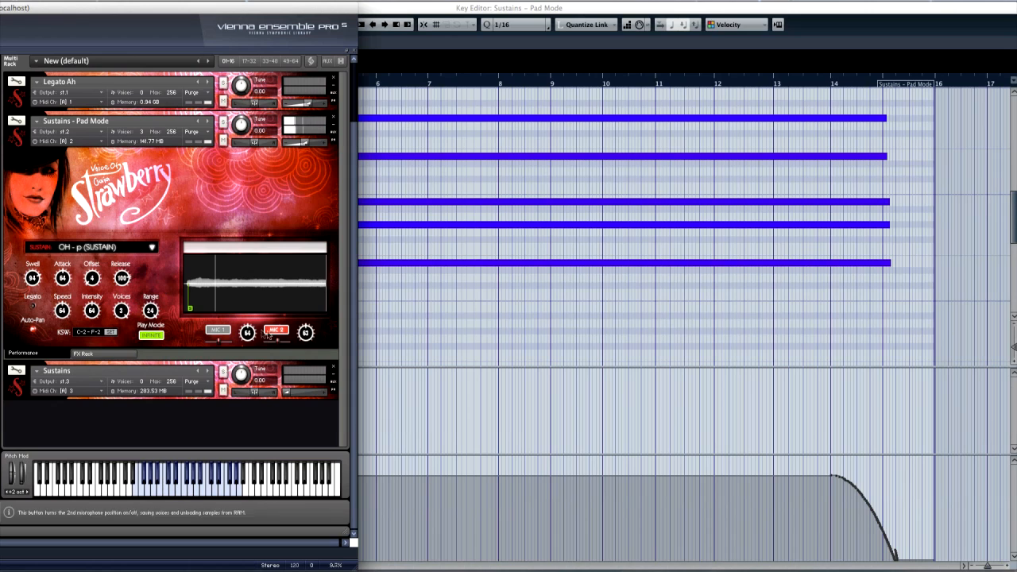
left_click(217, 329)
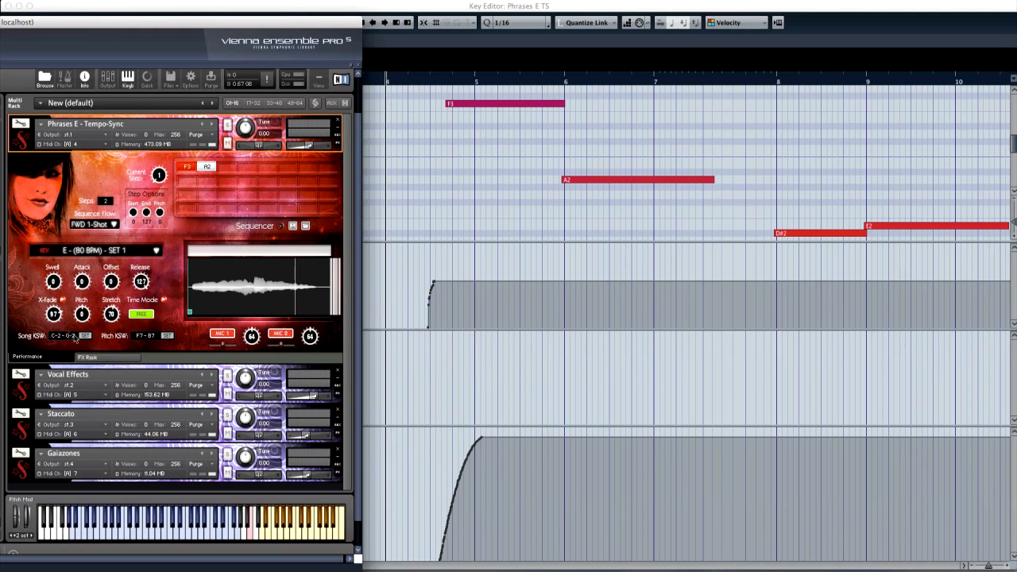
- Inspect the FX Rack of the Phrases E - Tempo-Sync patch and return to its Performance view
left_click(91, 356)
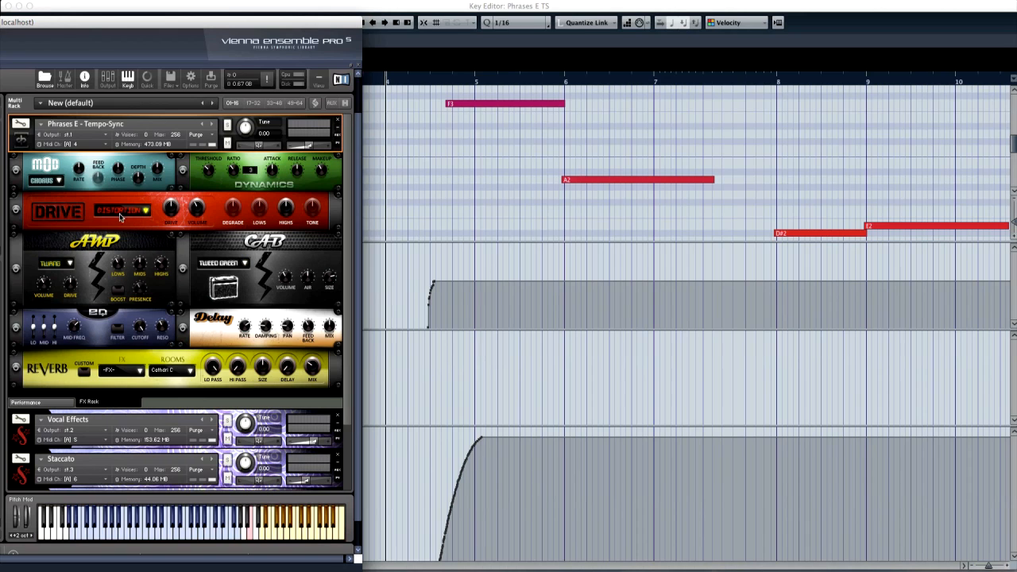
left_click(45, 403)
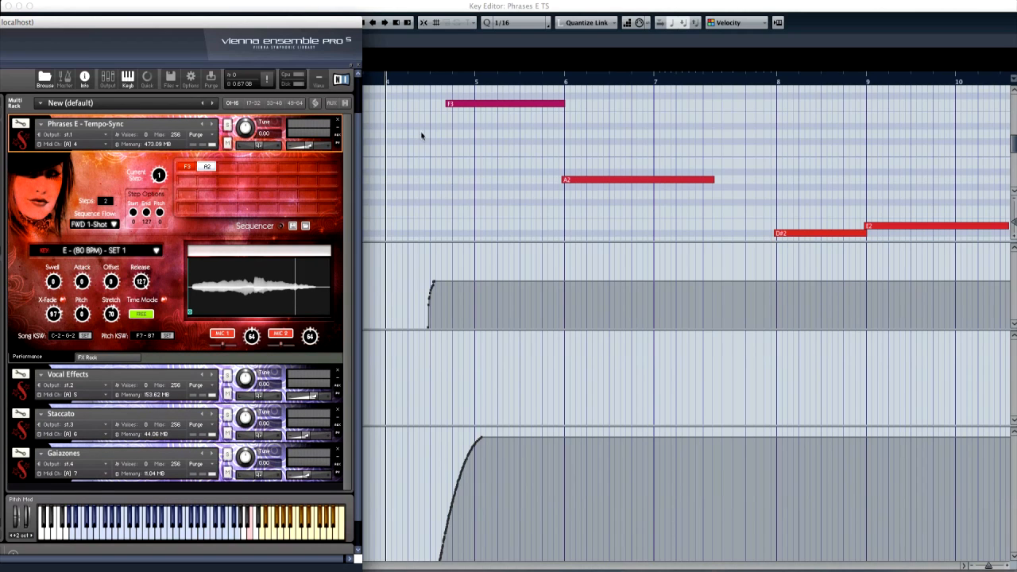
left_click(128, 358)
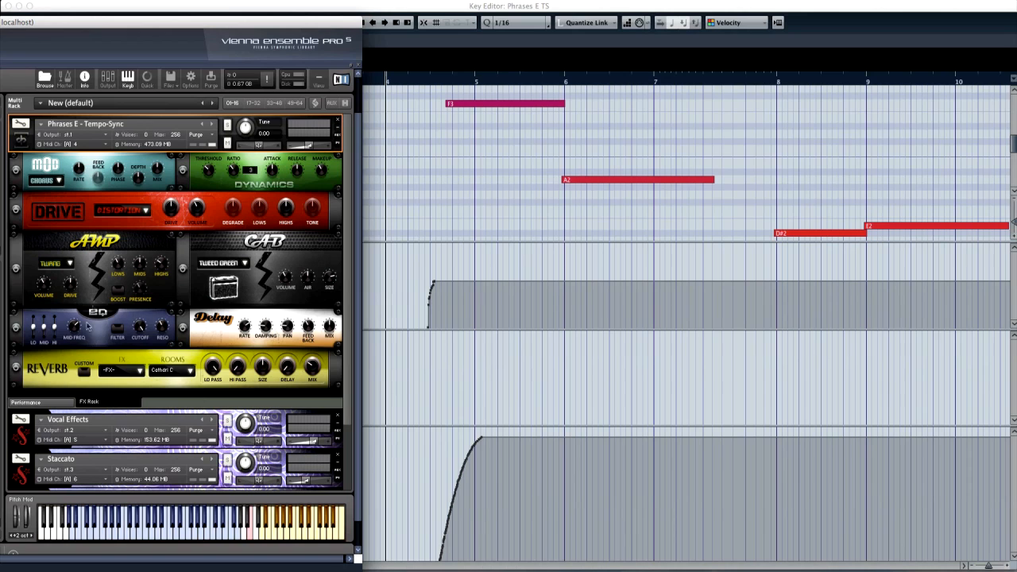
left_click(27, 402)
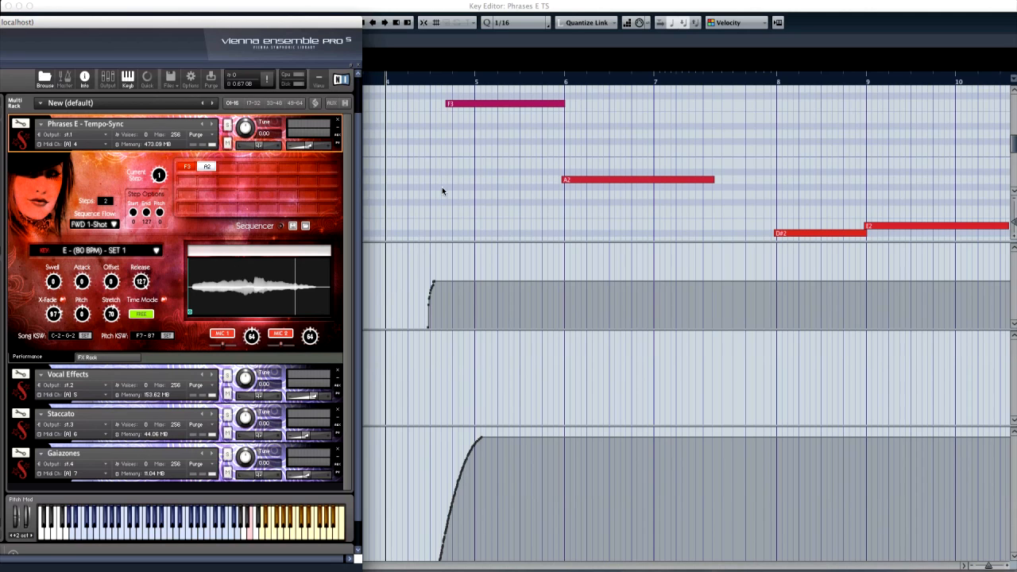
- Look over the Phrases E TS part in the Key Editor and play it back
scroll(466, 195, "right", 5)
scroll(466, 195, "left", 4)
scroll(467, 195, "left", 3)
key("space")
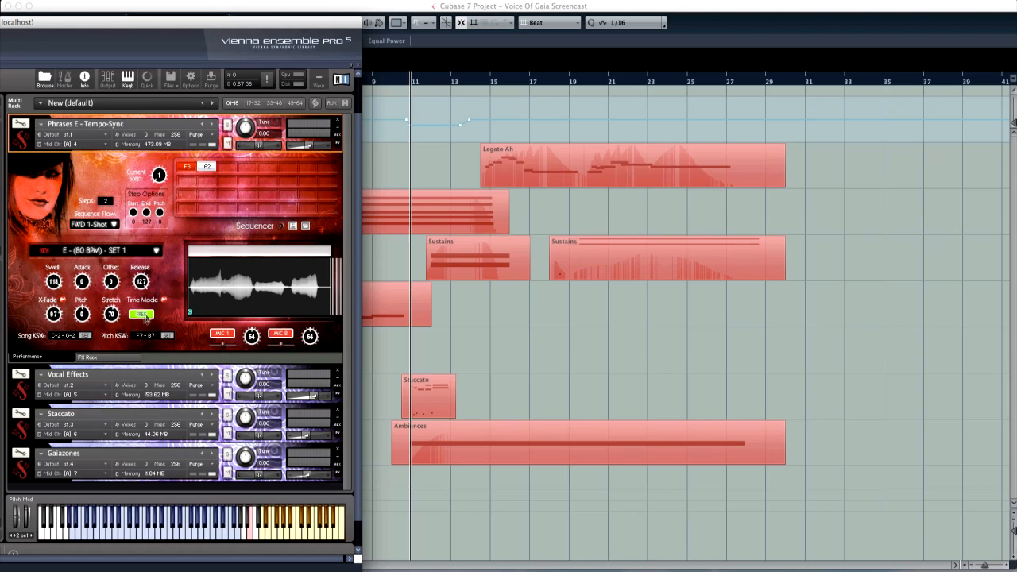
- Switch the Phrases E patch's Time Mode to Sync and back, and turn Time Mode off and on again
left_click(146, 314)
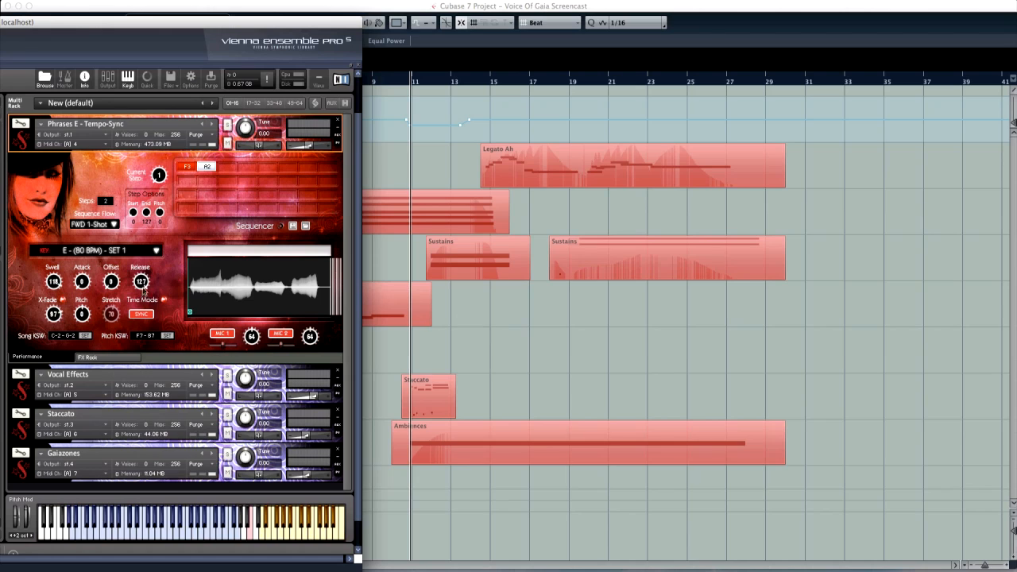
left_click(142, 315)
left_click(164, 300)
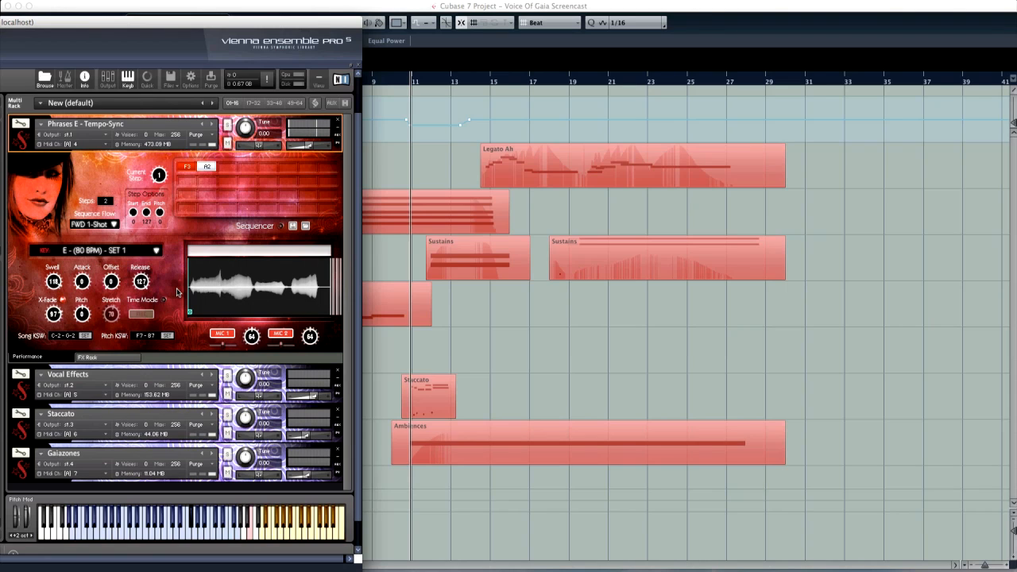
left_click(162, 301)
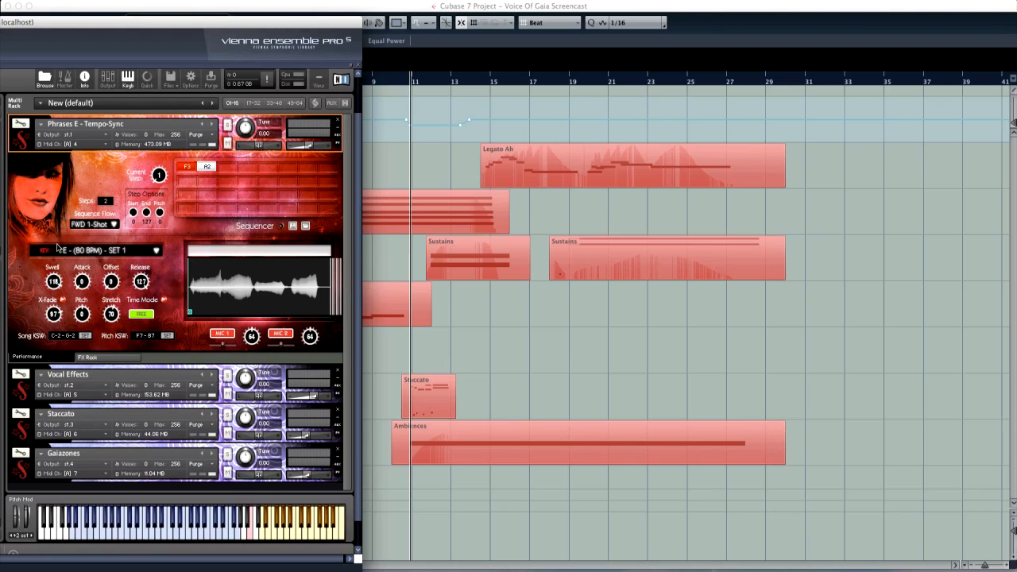
- Look over the available phrase sets of the Phrases E patch and set its Song keyswitch range to start at C0
left_click(156, 252)
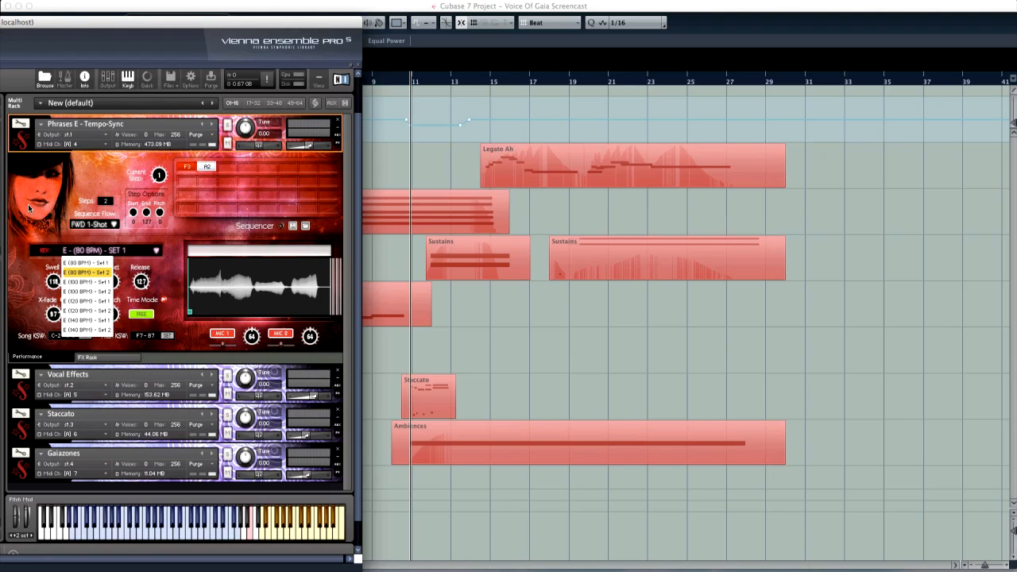
left_click(57, 251)
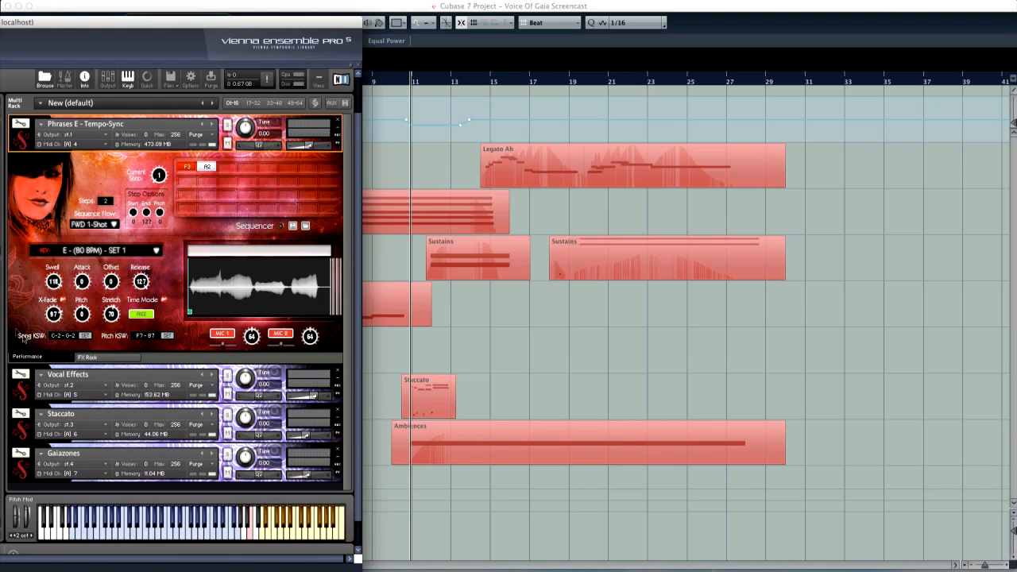
left_click(84, 336)
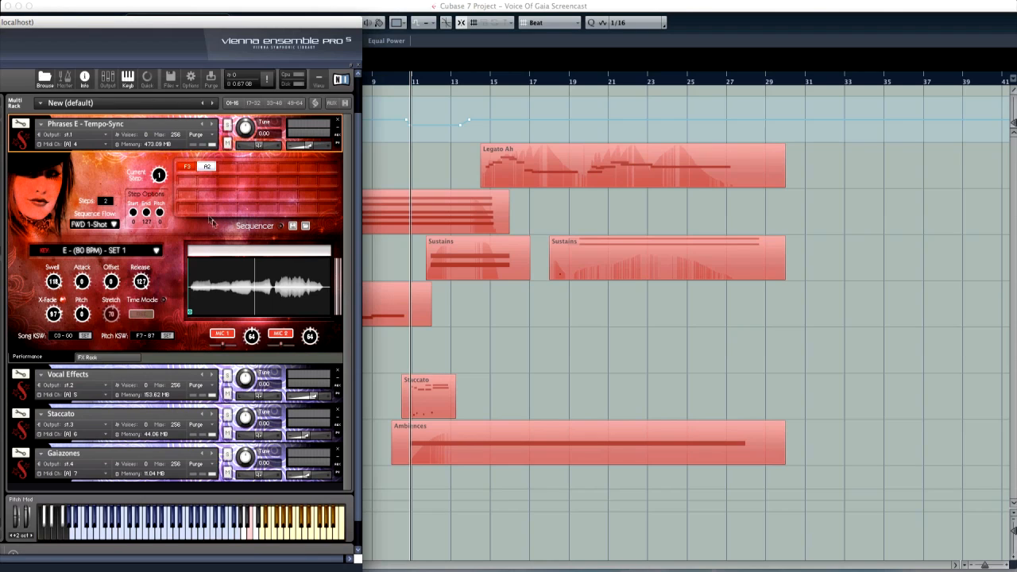
- Turn on the phrase sequencer and select its A2 step, followed by its F3 step
left_click(280, 228)
left_click(206, 166)
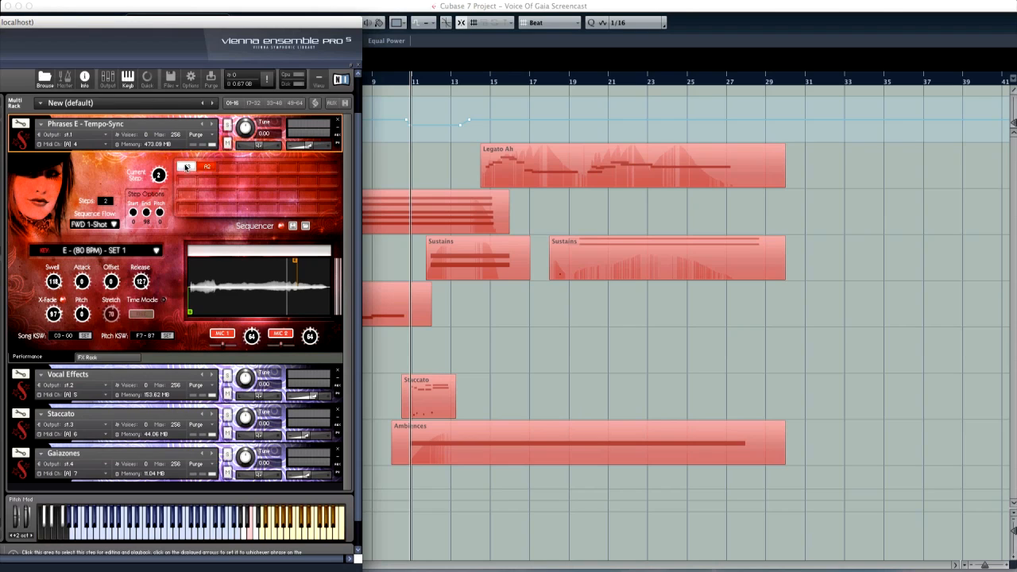
left_click(186, 167)
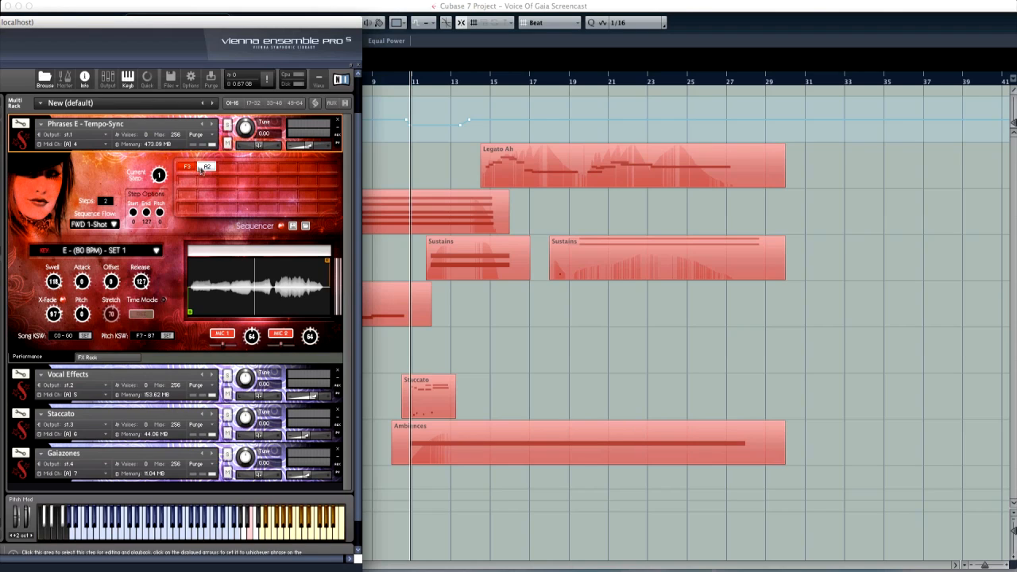
- Shorten the sequence to its F3 step only and restore the step count to 2
left_click(110, 203)
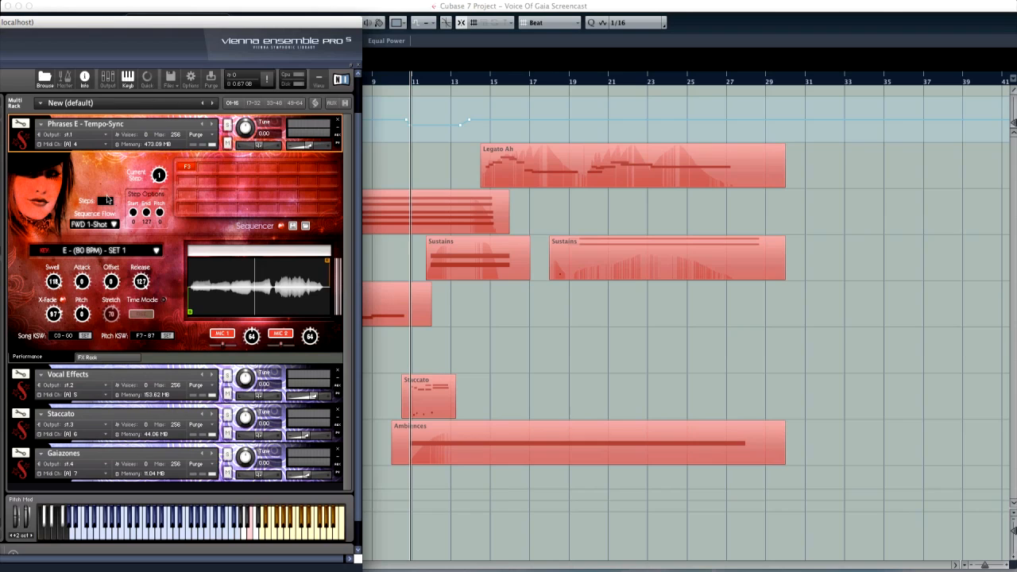
left_click(110, 201)
left_click(107, 200)
mouse_move(107, 199)
left_mouse_down()
mouse_move(108, 185)
mouse_move(112, 204)
left_mouse_up()
- Inspect the A2 and F3 steps of the sequence and audition it from the on-screen keyboard
left_click(206, 167)
left_click(207, 168)
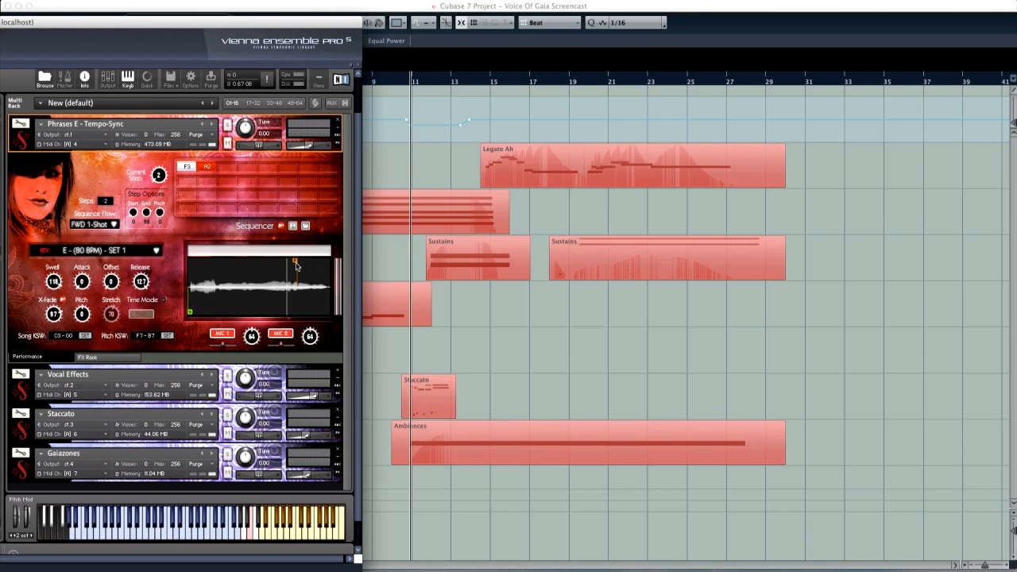
left_click(188, 168)
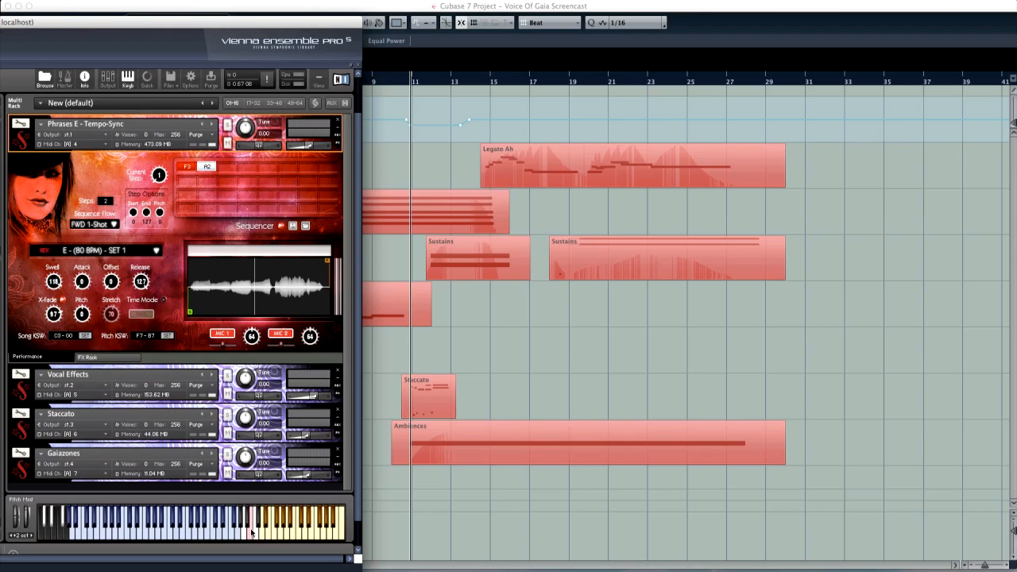
left_click(250, 534)
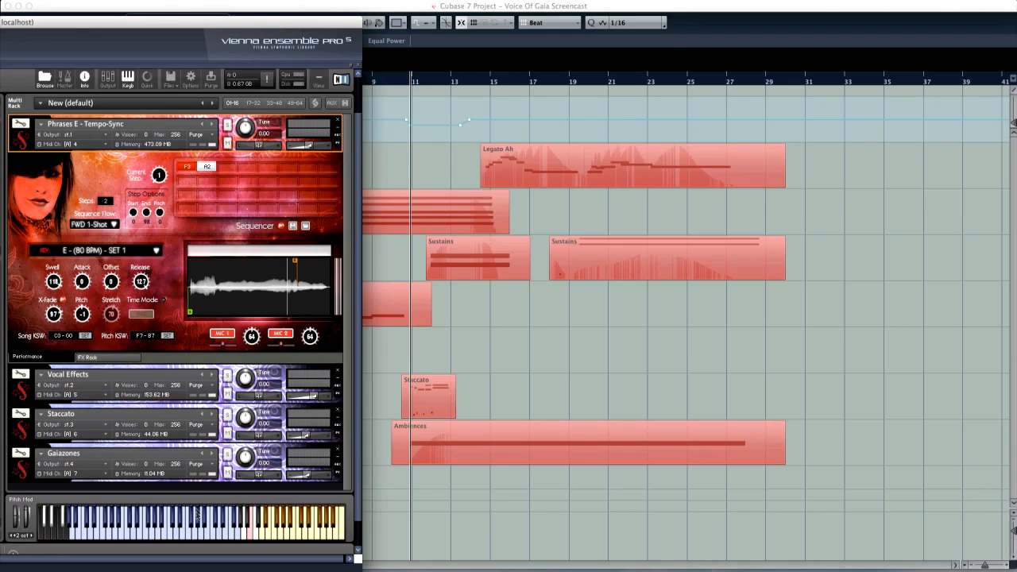
left_click(193, 535)
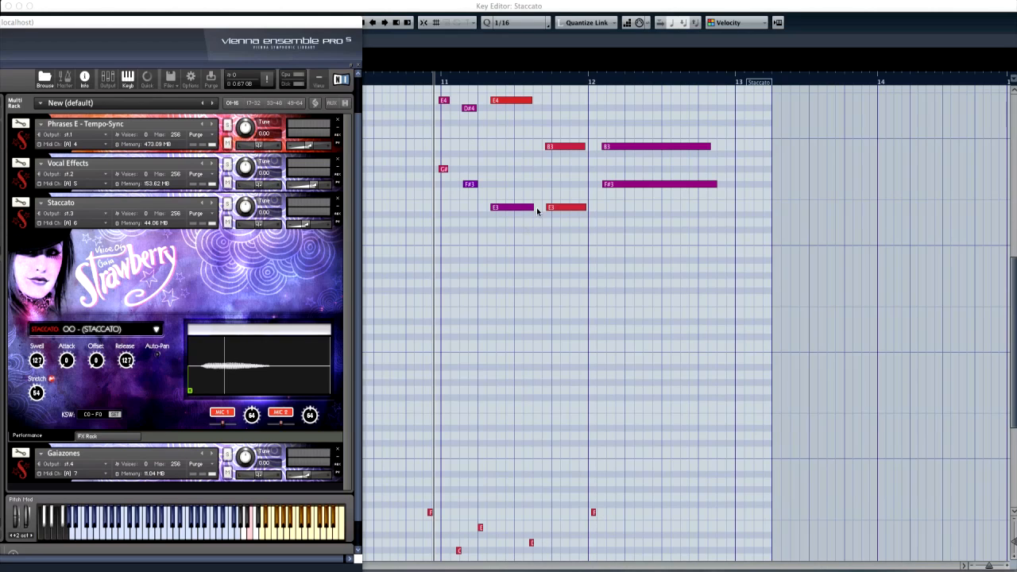
- View the vowel choices of the Staccato patch and keep OO selected
left_click(157, 330)
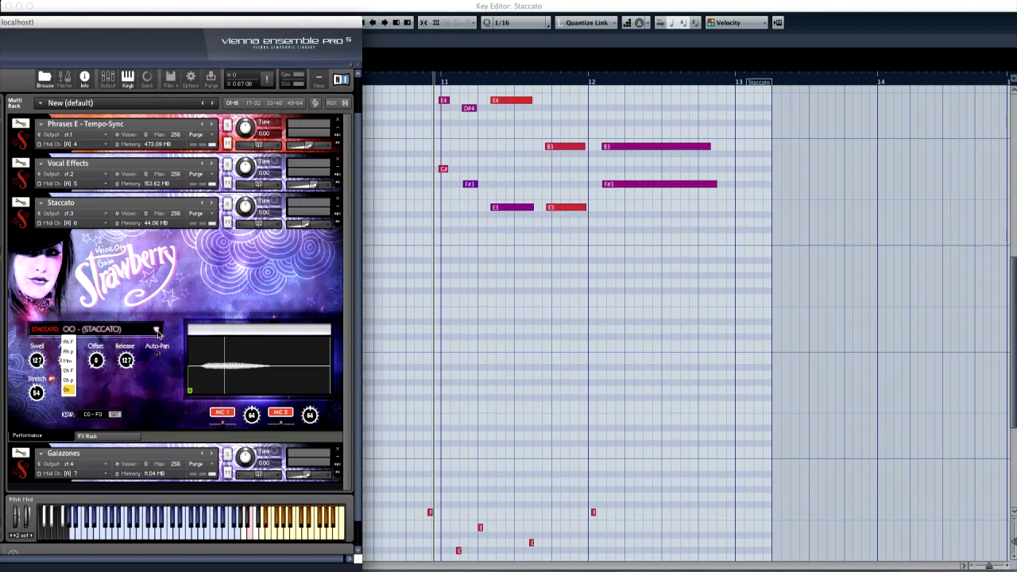
left_click(176, 299)
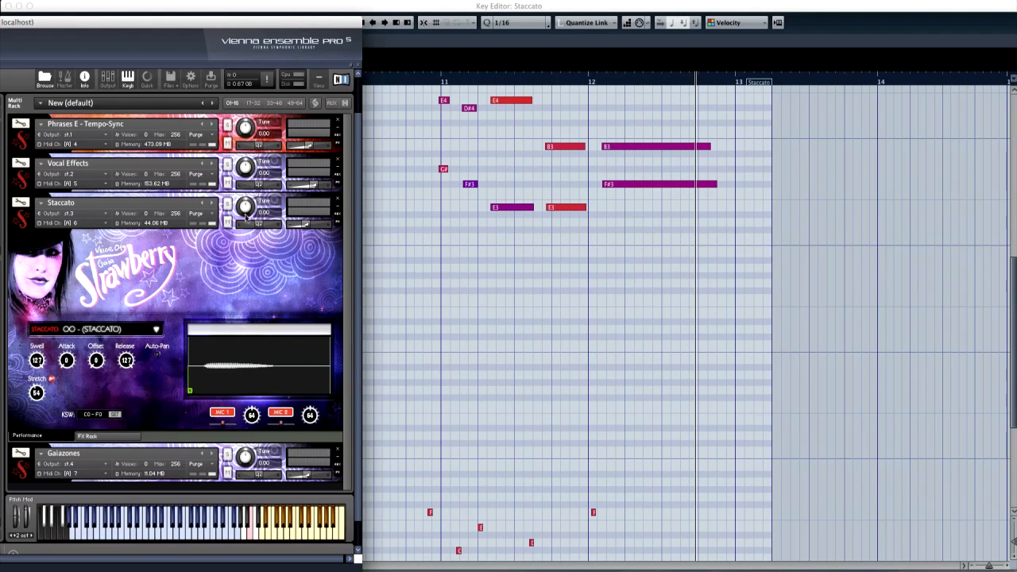
- Place the playback position just before bar 11 of the Staccato part and adjust the Staccato patch's Stretch in Vienna Ensemble Pro
left_click(450, 82)
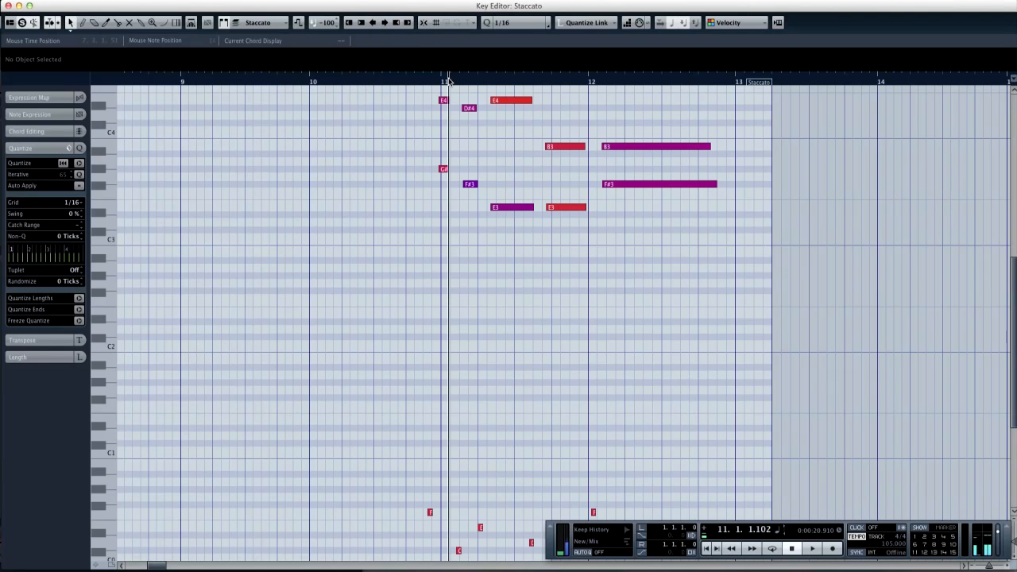
left_click(437, 83)
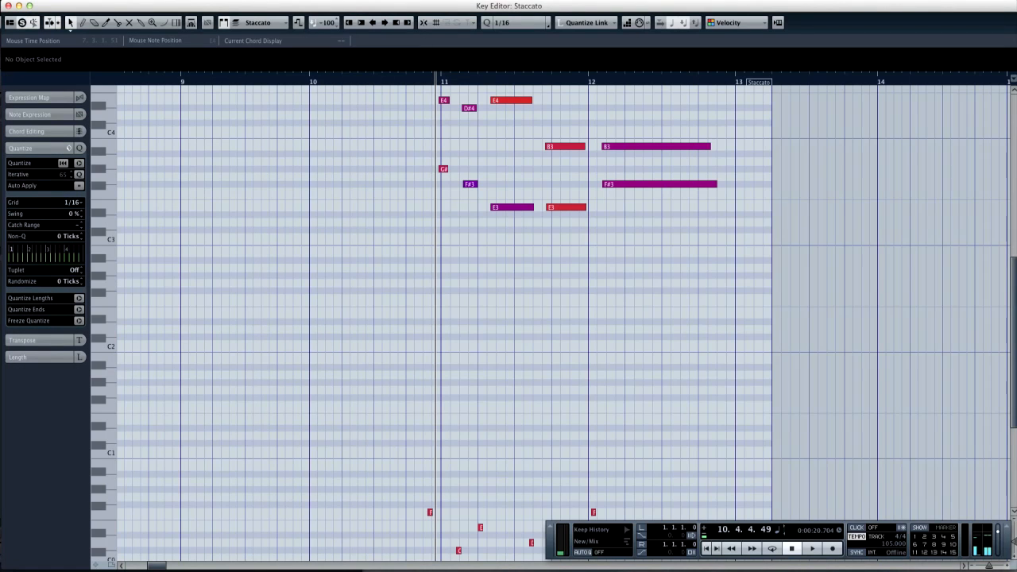
key("super+Tab")
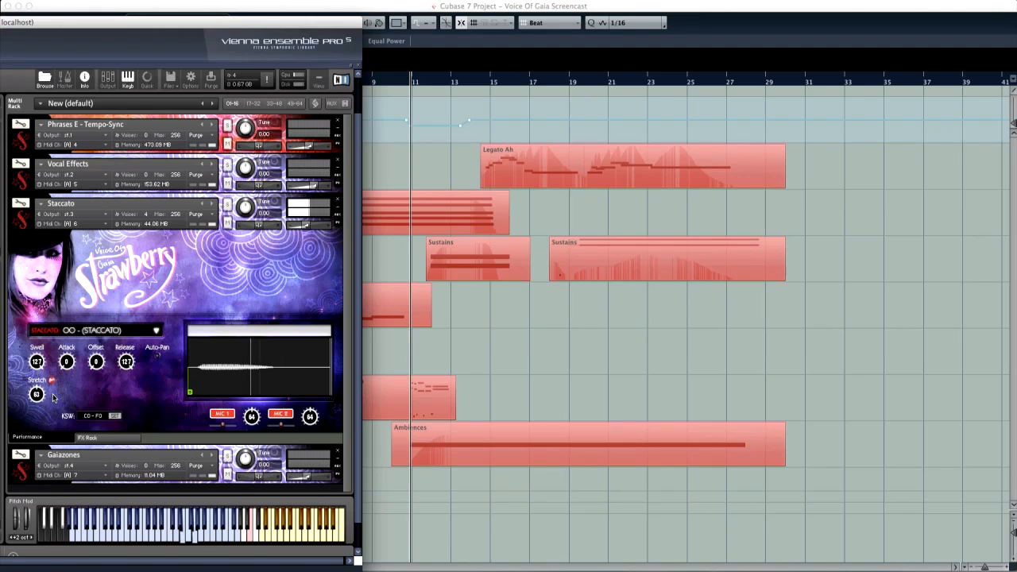
left_click_drag(37, 394, 32, 380)
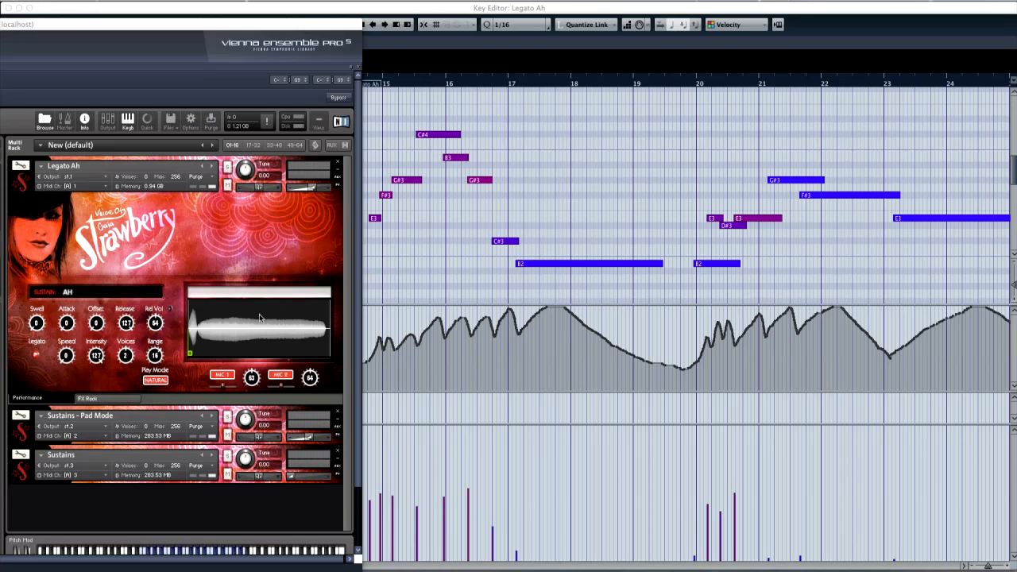
- Examine the notes, modulation curve and velocities along the Legato Ah part
scroll(414, 255, "right", 4)
scroll(414, 255, "left", 2)
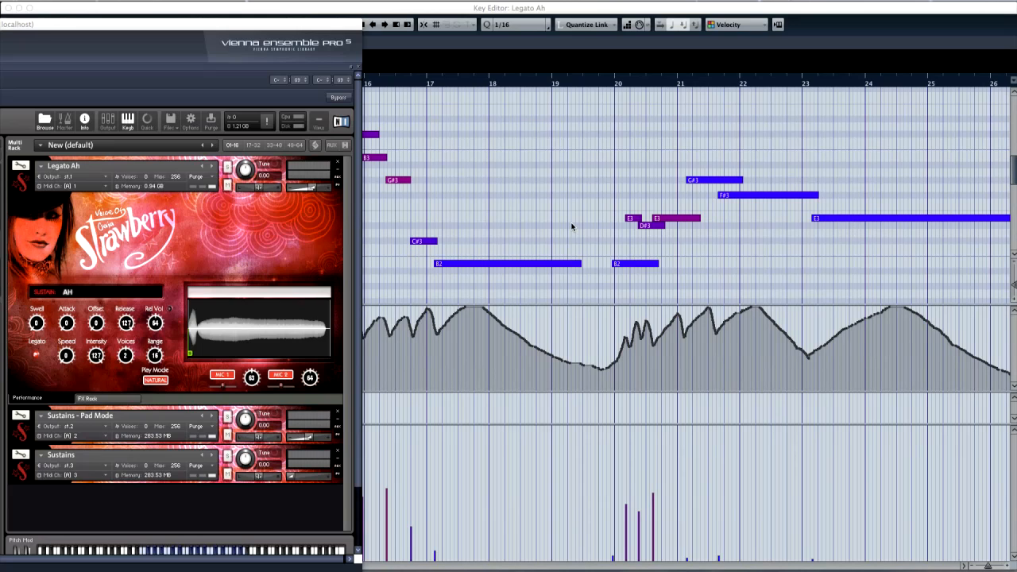
scroll(572, 227, "left", 5)
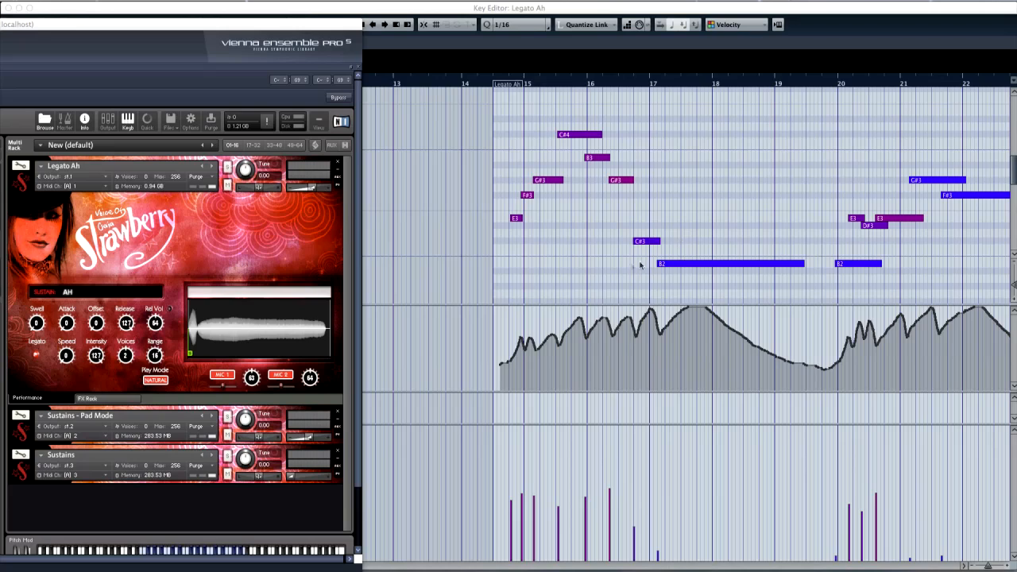
scroll(620, 269, "right", 2)
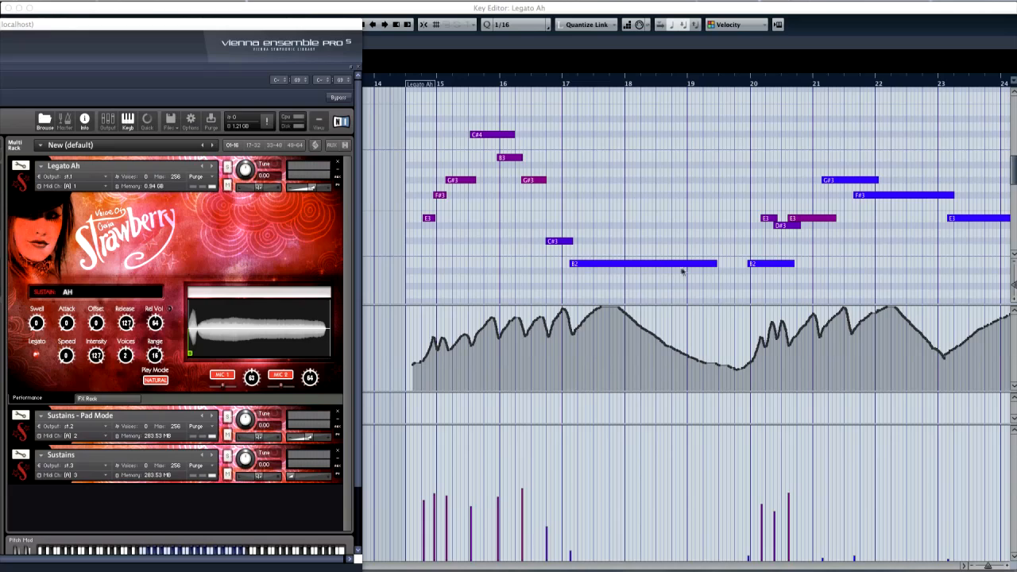
- Switch the Legato Ah patch's Play Mode to Infinite and back to Natural, and play the part from bar 14 with Vienna Ensemble Pro in view
left_click(154, 380)
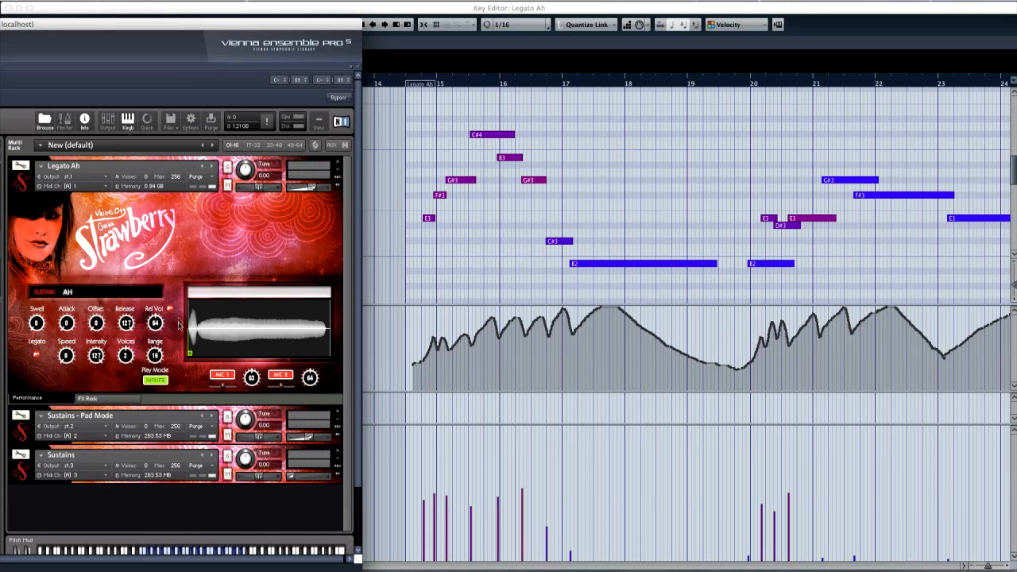
left_click(154, 381)
left_click(386, 82)
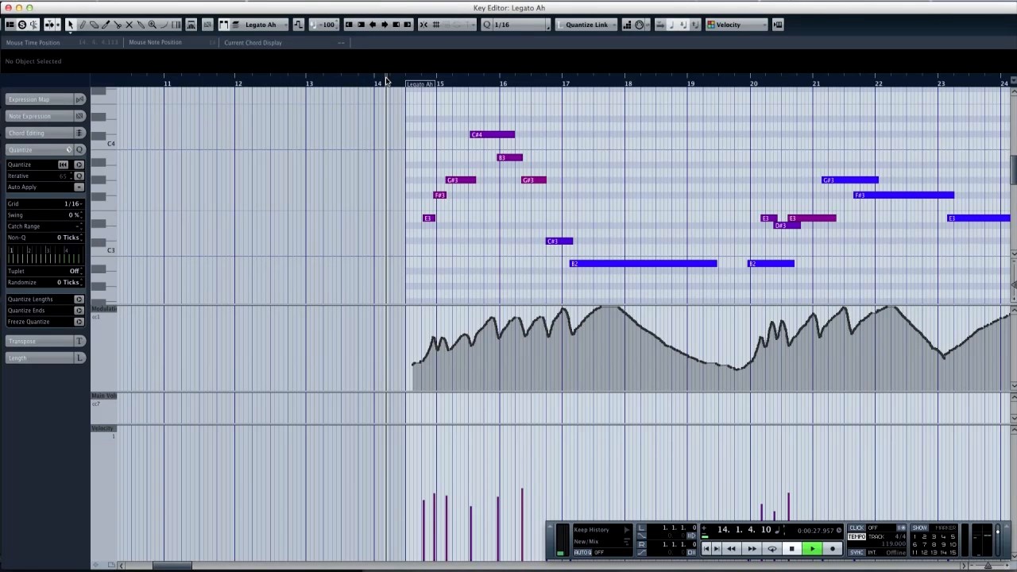
key("super+Tab")
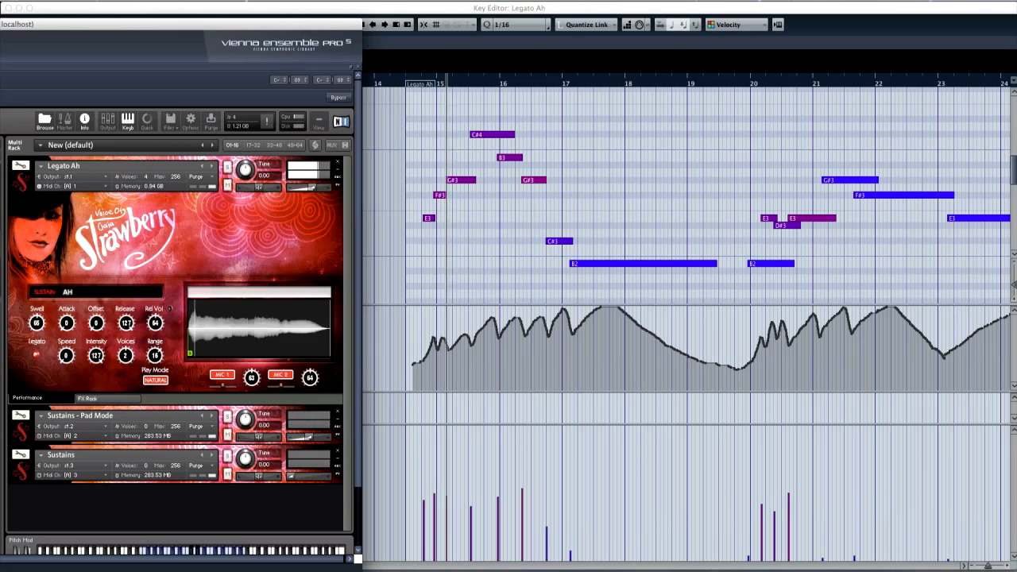